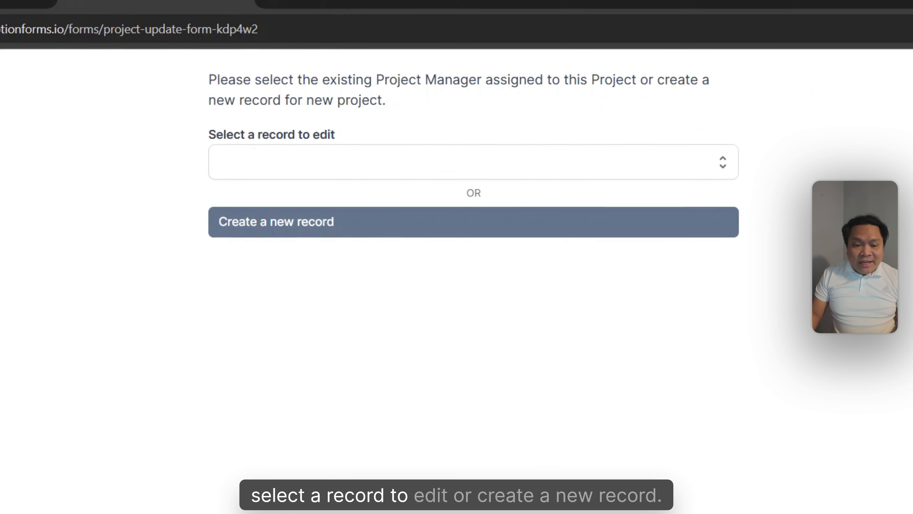
Step: Choose the first project manager's existing record to edit and set its Current Status to In Progress
click(466, 172)
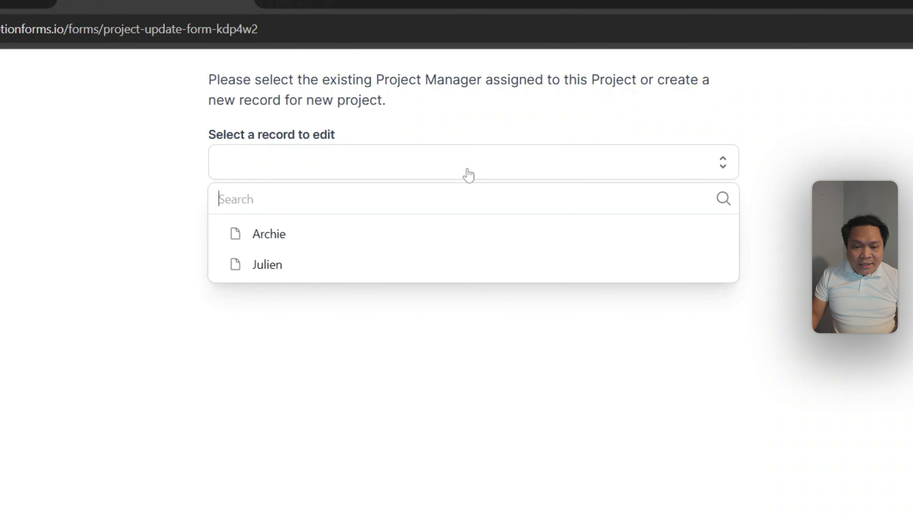
click(357, 243)
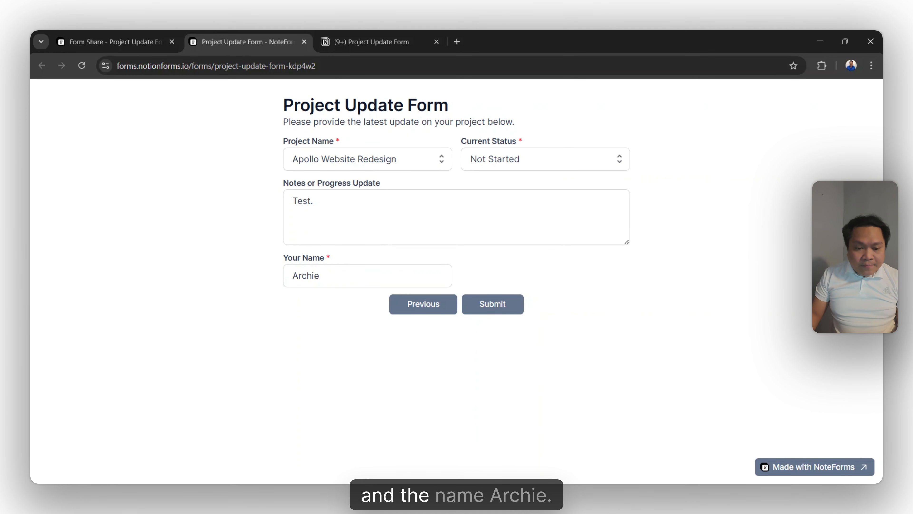
click(516, 156)
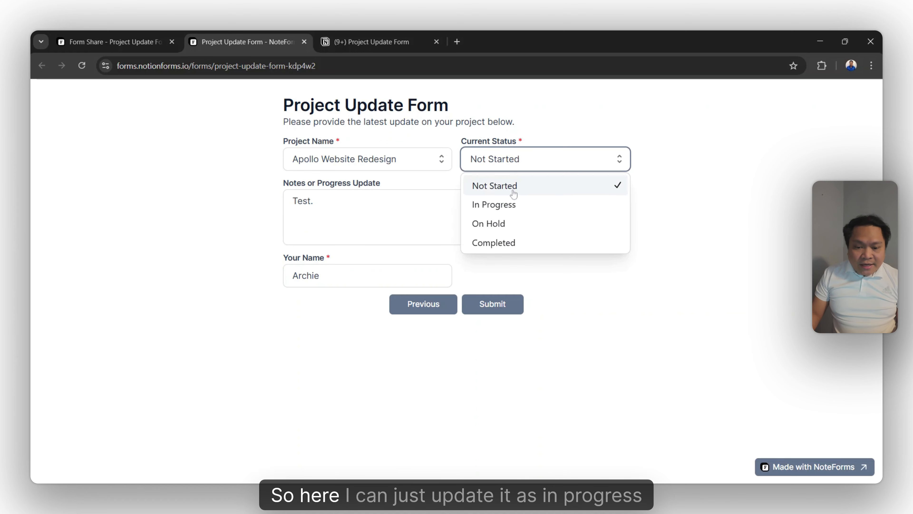
click(515, 203)
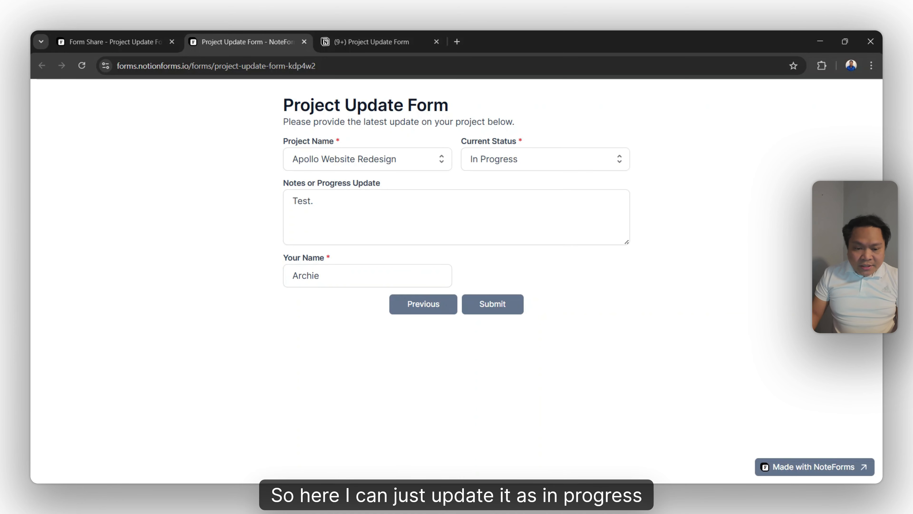
Step: Replace the Notes or Progress Update text with "The Project has already started." and submit the form
drag(319, 202, 206, 198)
text(The )
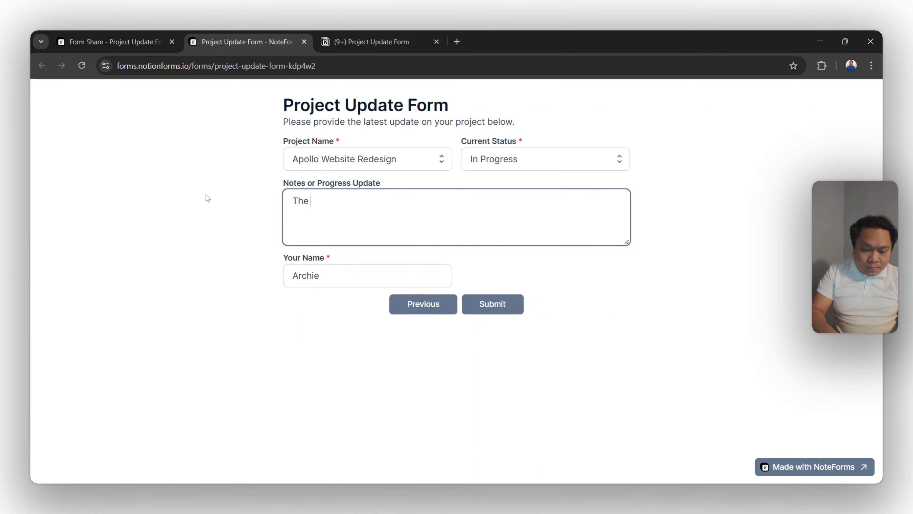
text(Project )
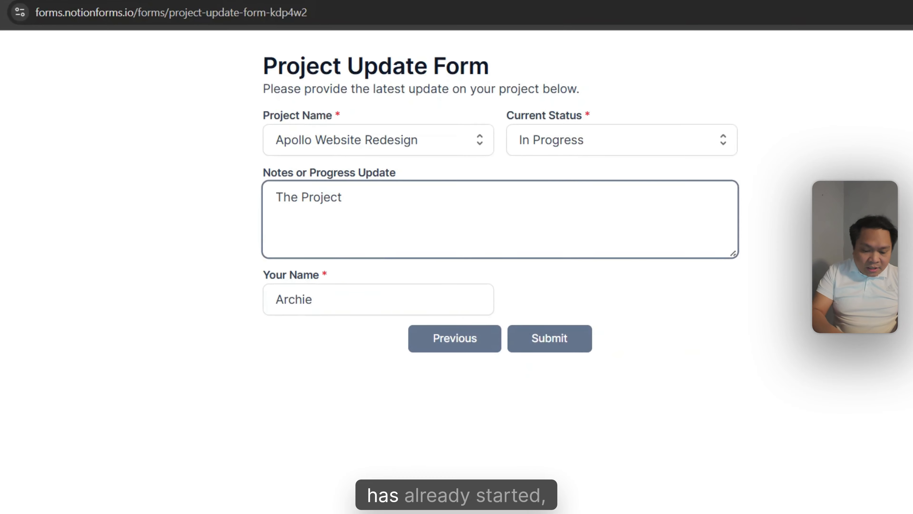
text(has already started.)
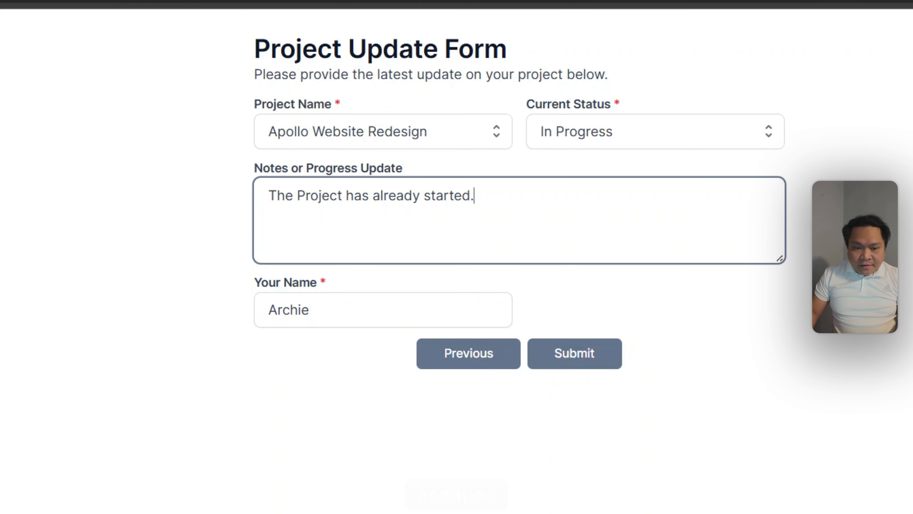
click(575, 353)
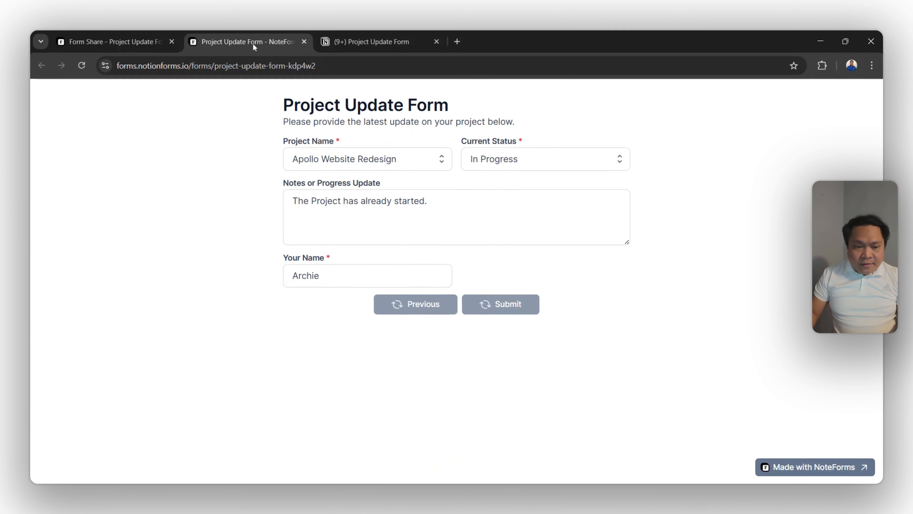
Step: Create a new form in NoteForms, generating it with AI from the prepared "Project Update Form" prompt with project name, status, notes and name fields
click(127, 35)
click(312, 173)
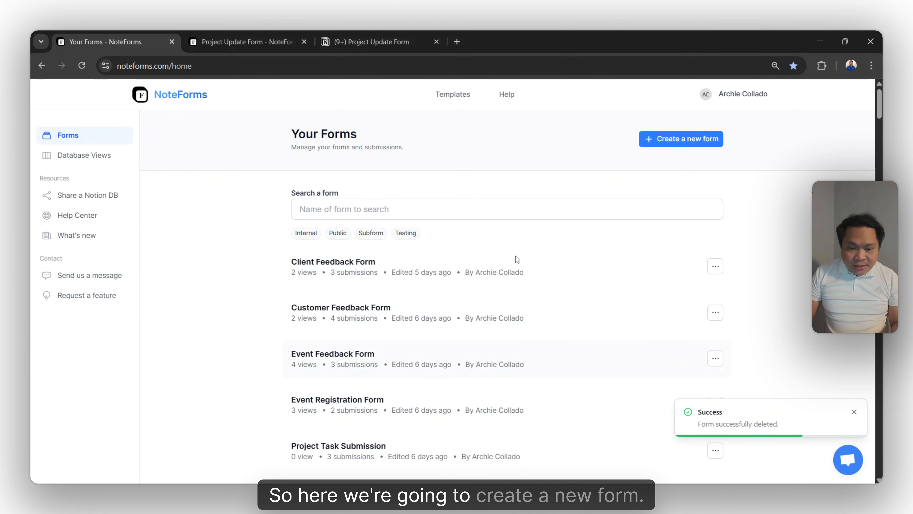
click(693, 142)
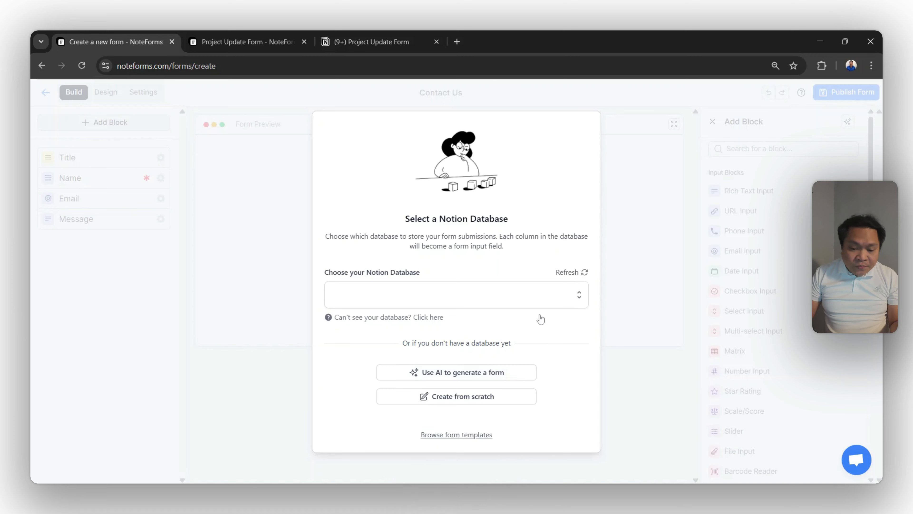
click(507, 374)
click(565, 277)
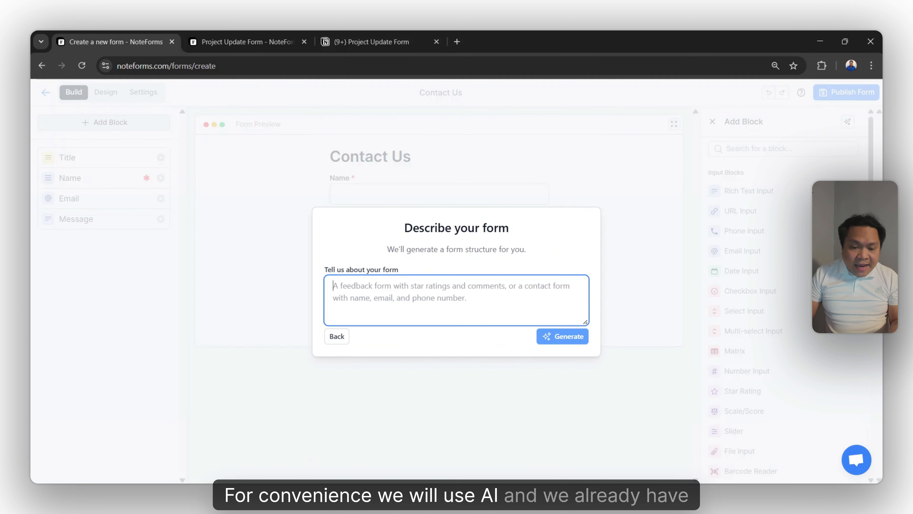
key(ctrl+v)
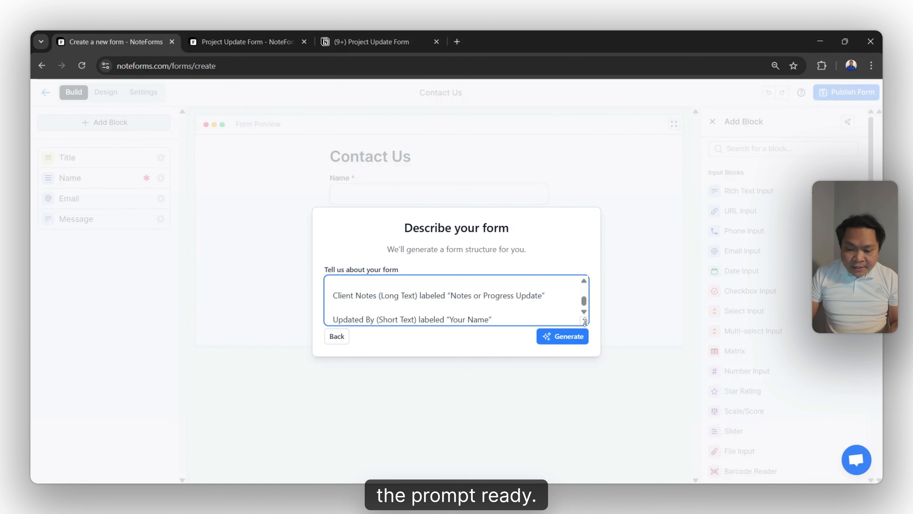
drag(585, 322, 585, 396)
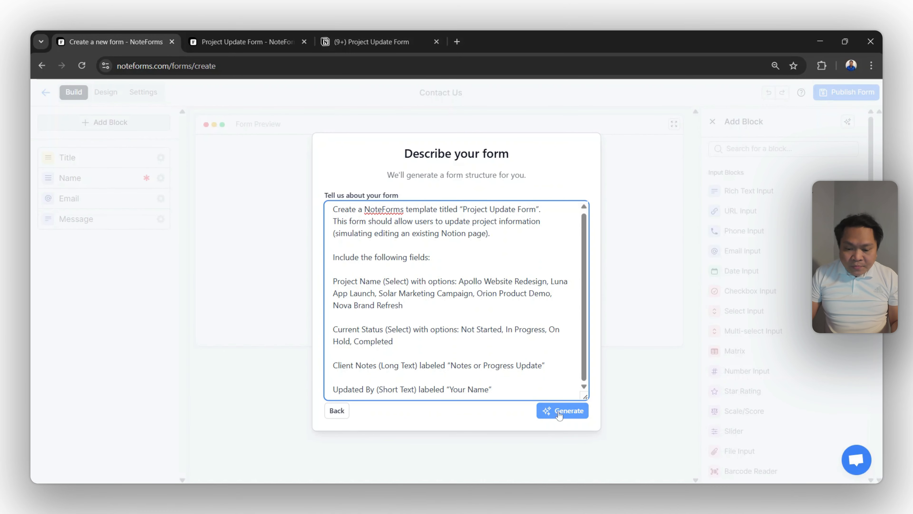
click(559, 414)
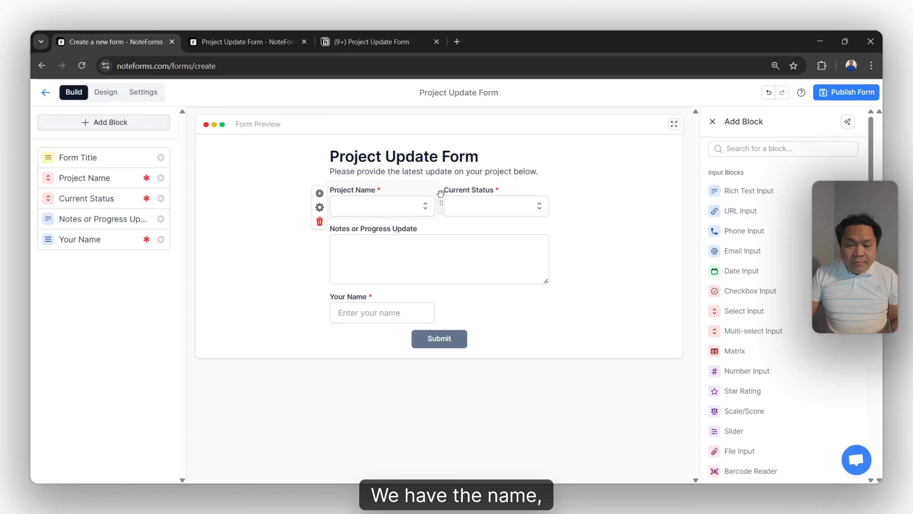
click(440, 259)
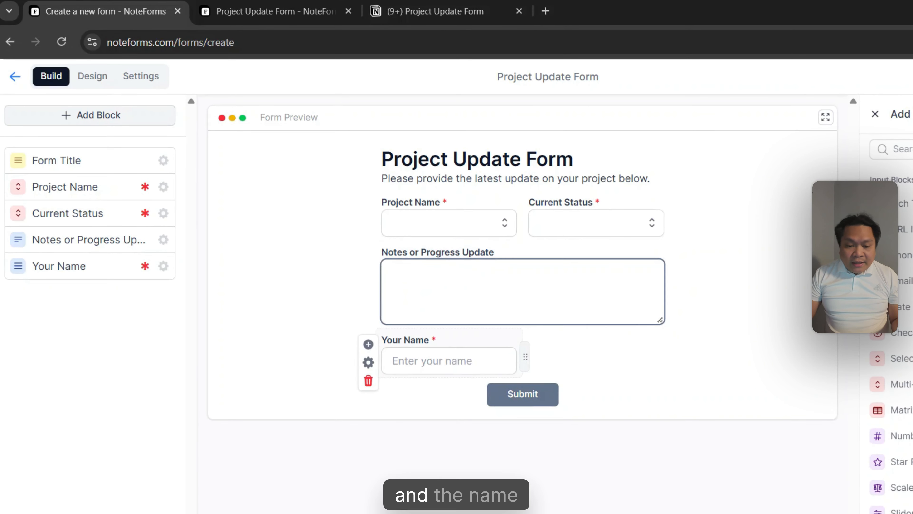
click(439, 361)
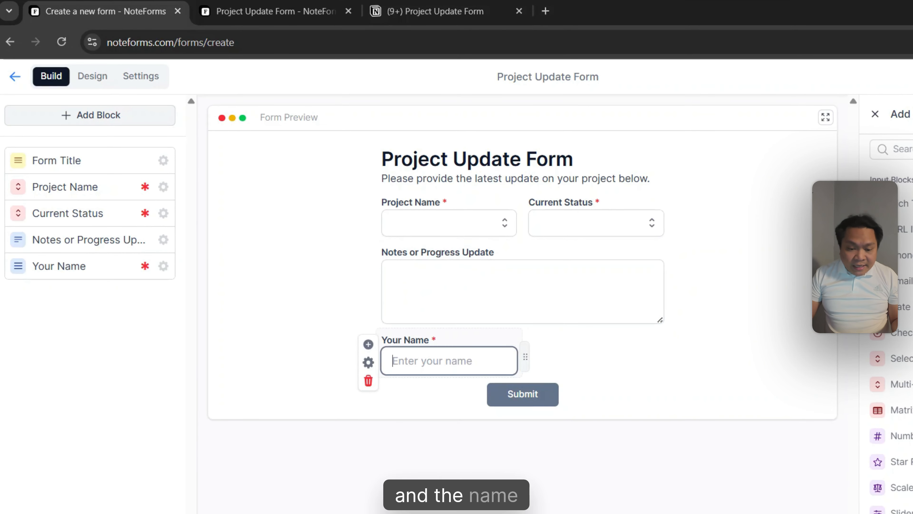
Step: Enable the pre-submission lookup page in the form's submission settings
click(152, 82)
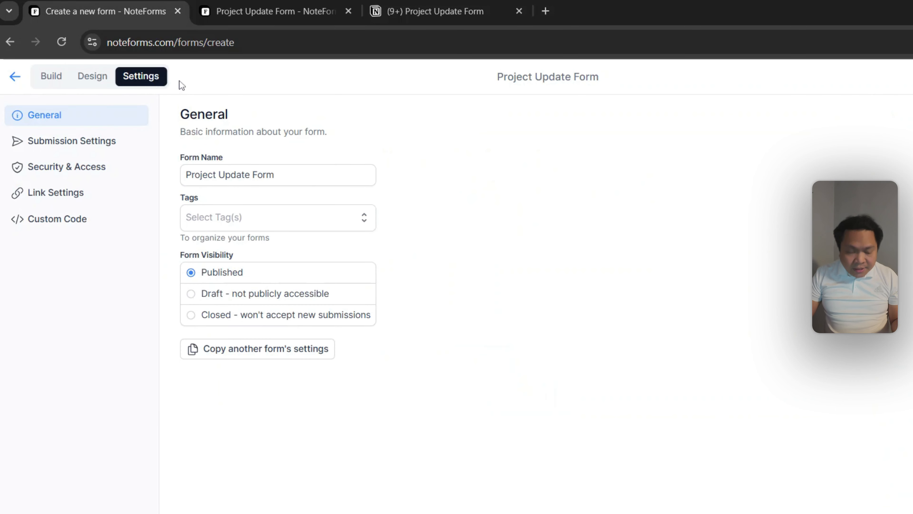
click(85, 149)
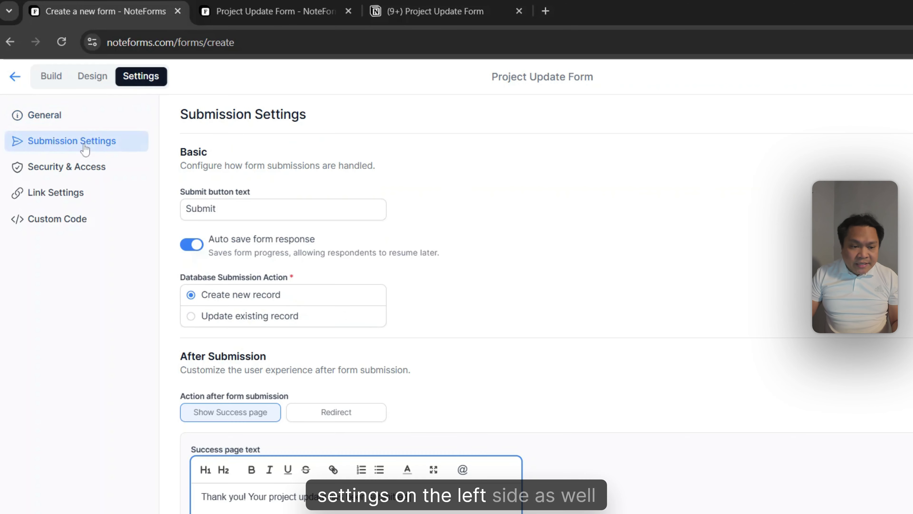
scroll(372, 191, down, 5)
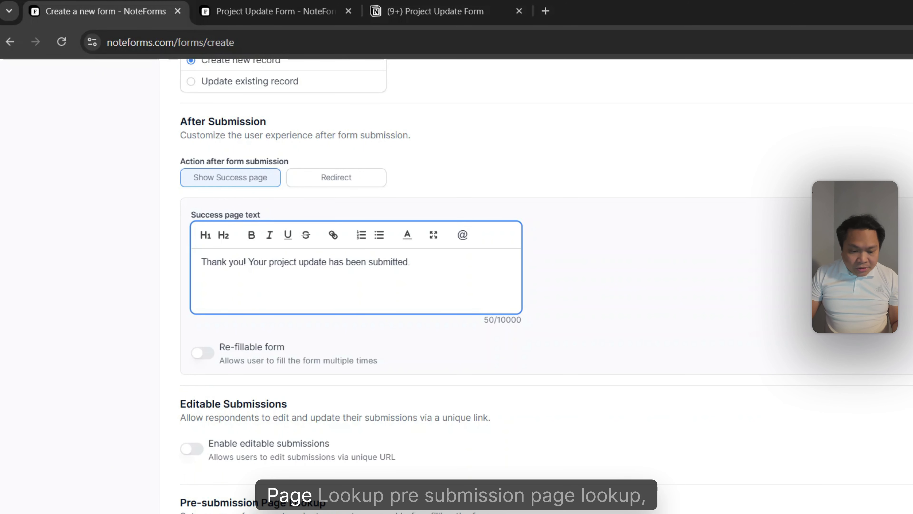
scroll(406, 341, down, 3)
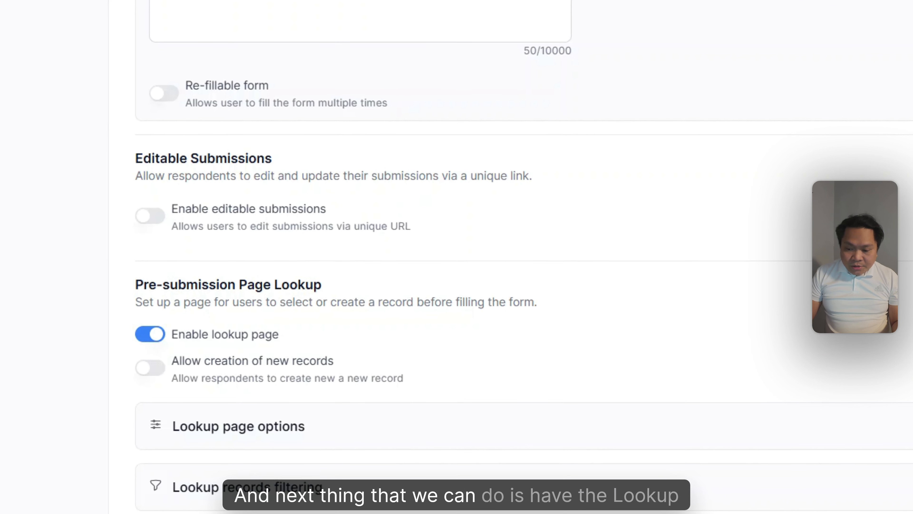
Step: Set the lookup page's introduction text to "Please select the existing Project Manager assigned to this Project or create a new record for new project."
click(239, 427)
scroll(457, 257, down, 5)
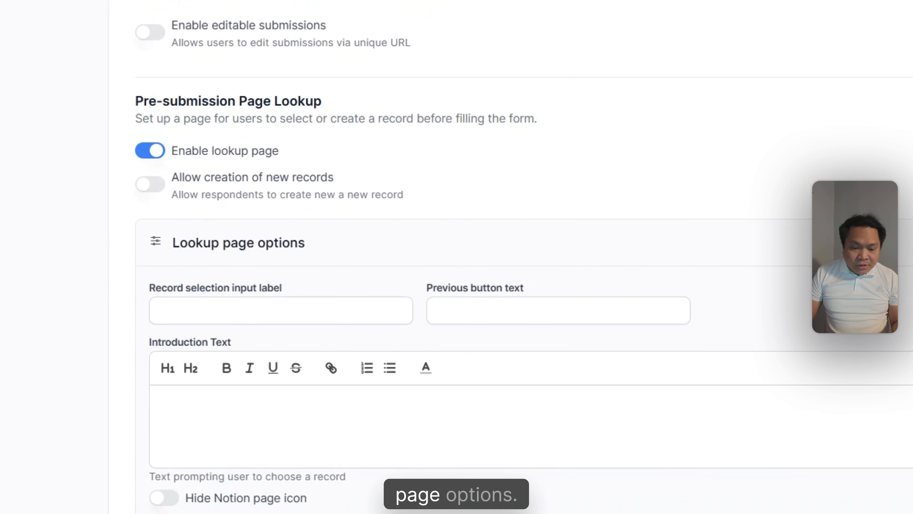
click(281, 309)
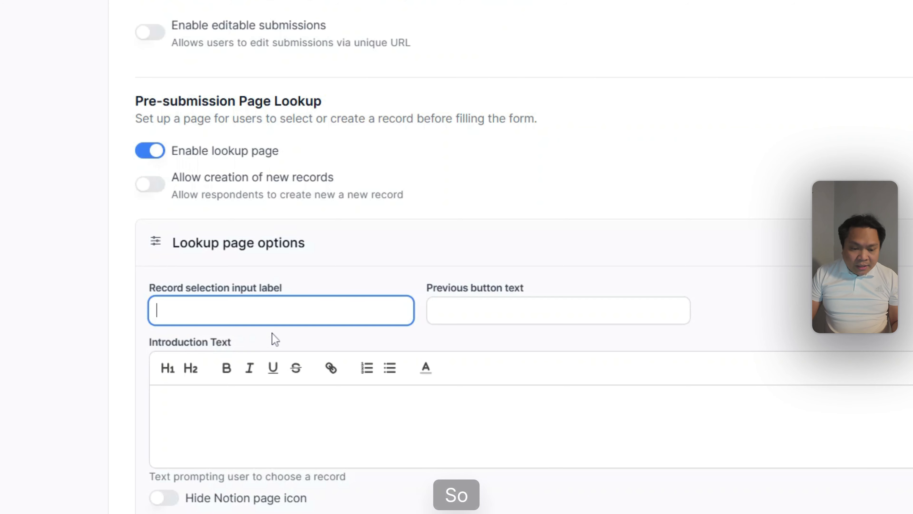
scroll(554, 149, down, 4)
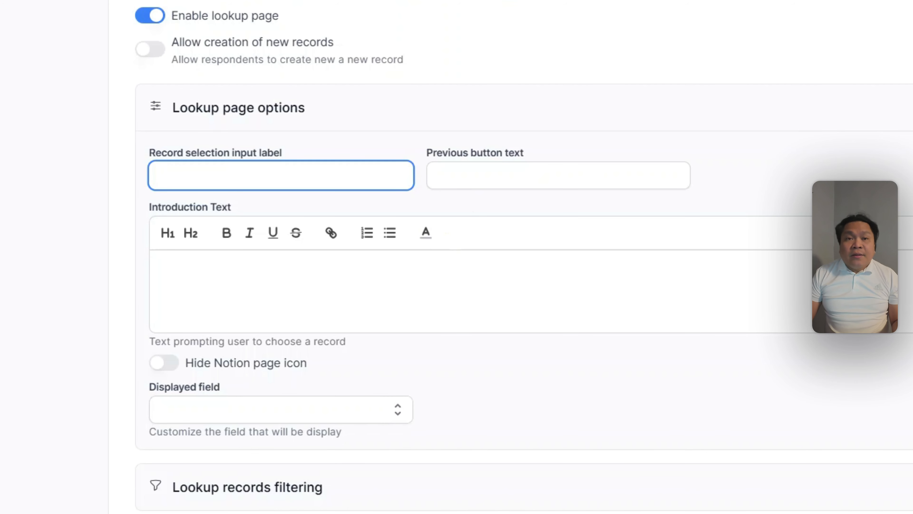
click(163, 267)
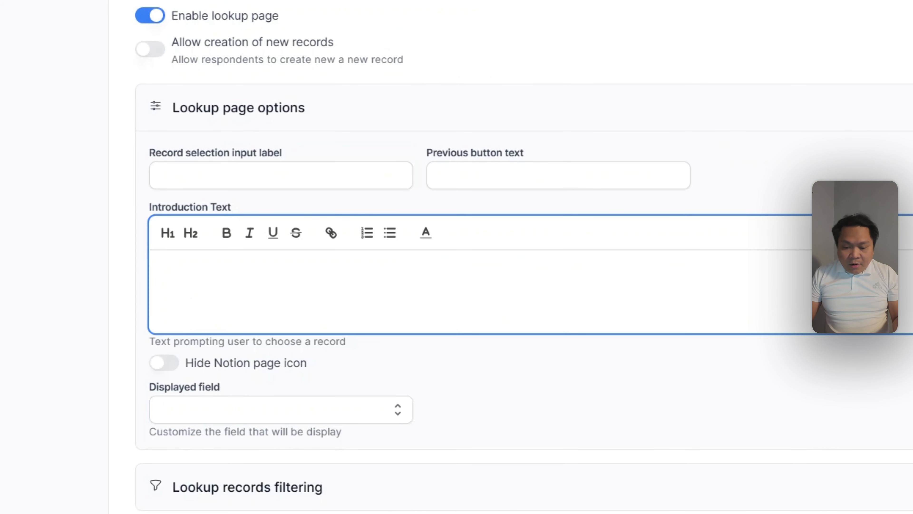
click(670, 455)
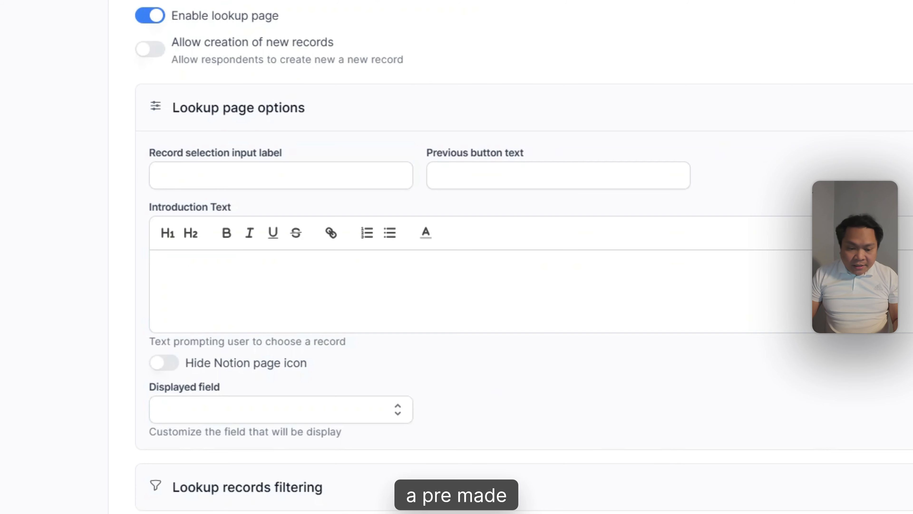
text(Please select the existing Project Manager assigned to this Project or create a new record for new project.)
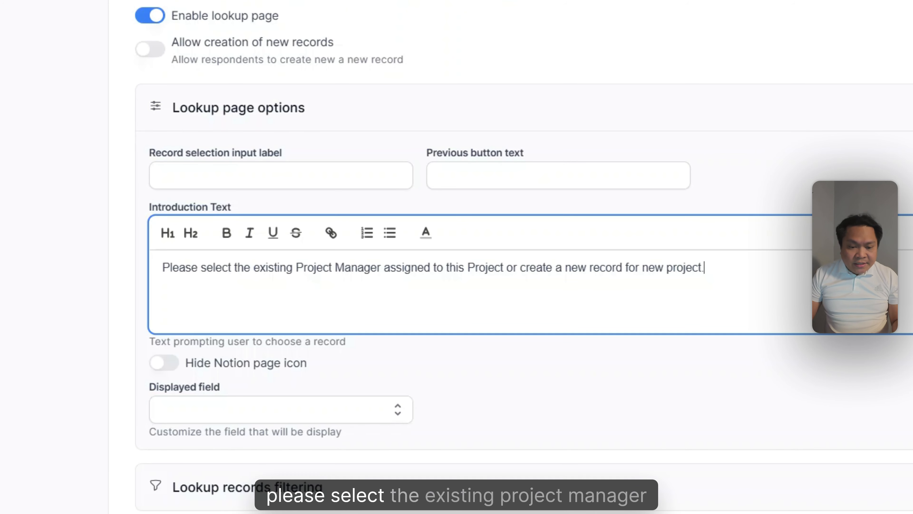
Step: Publish the form, choosing the Notion page named after the form owner as the destination for responses, and save it
scroll(475, 251, up, 2)
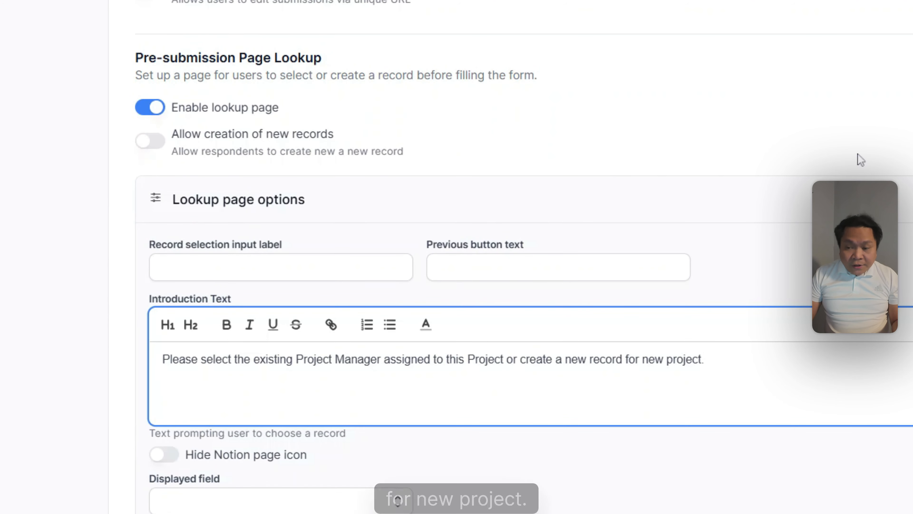
scroll(801, 175, up, 10)
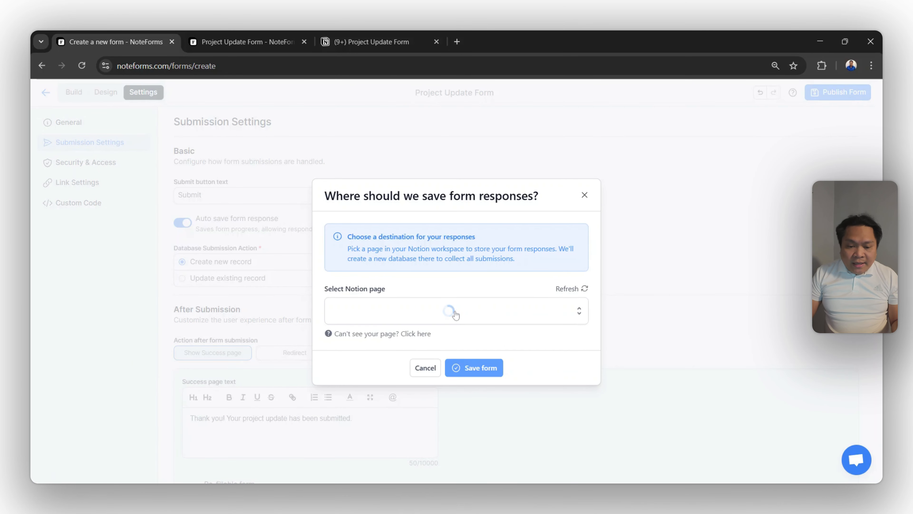
click(455, 314)
text(arch)
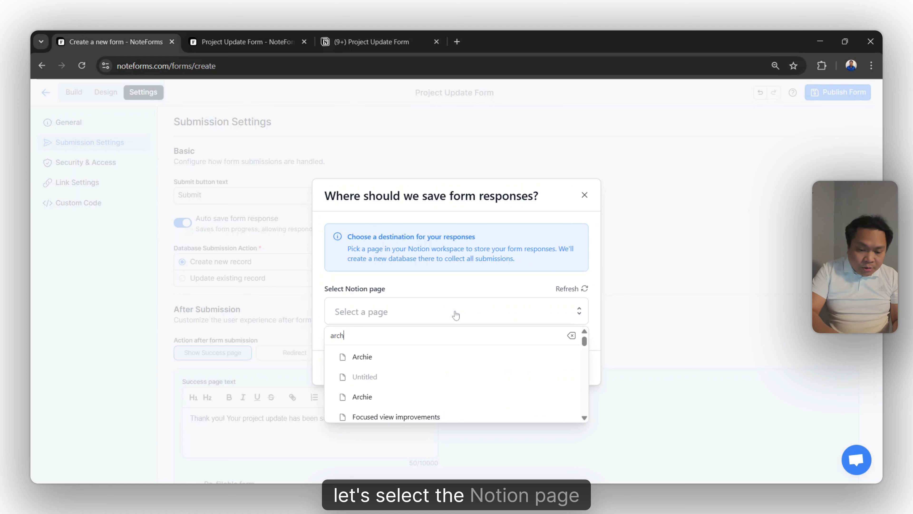
text(ie)
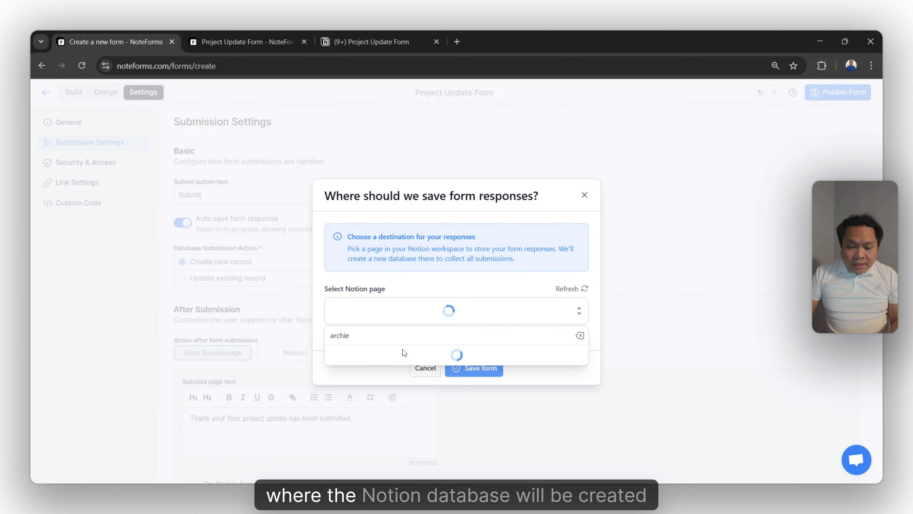
click(377, 360)
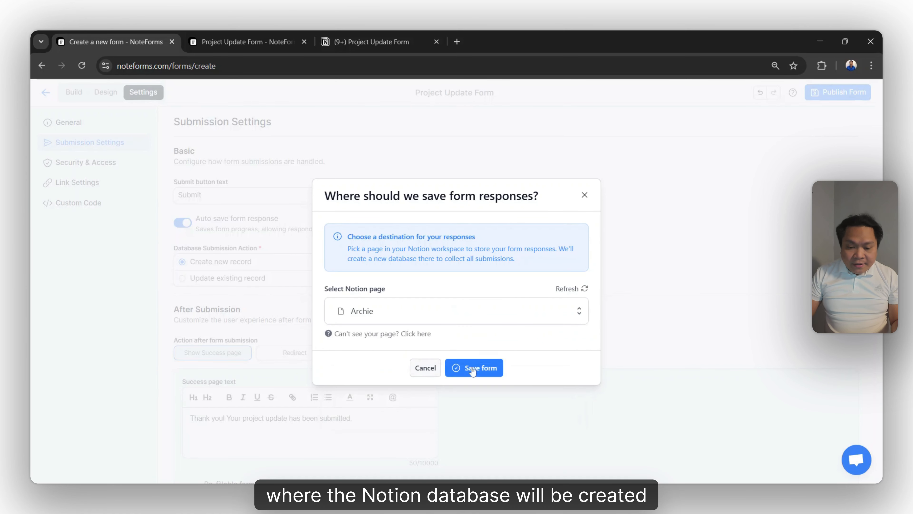
click(480, 370)
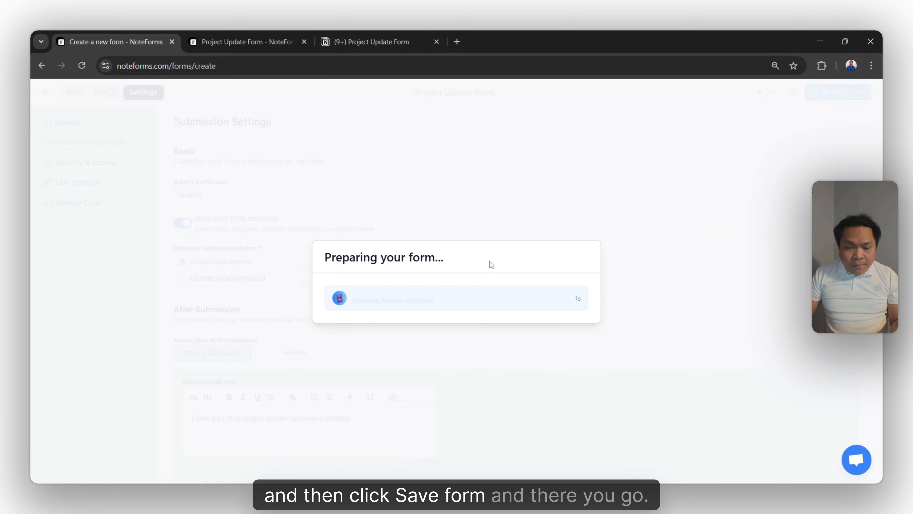